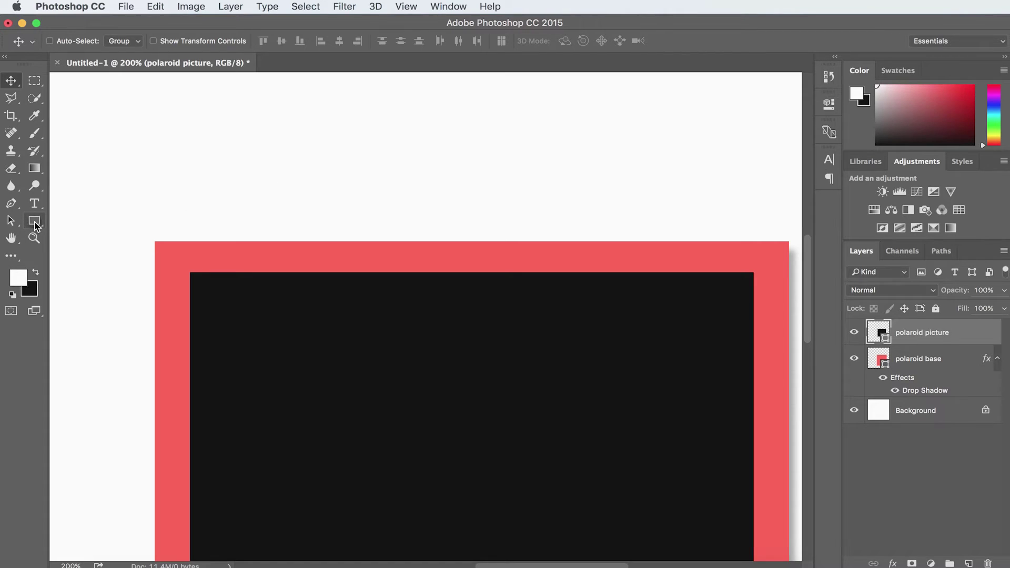
# Draw a 235 × 90 px black rectangle shape, Rectangle 1, above the polaroid frame.
pyautogui.click(35, 225)
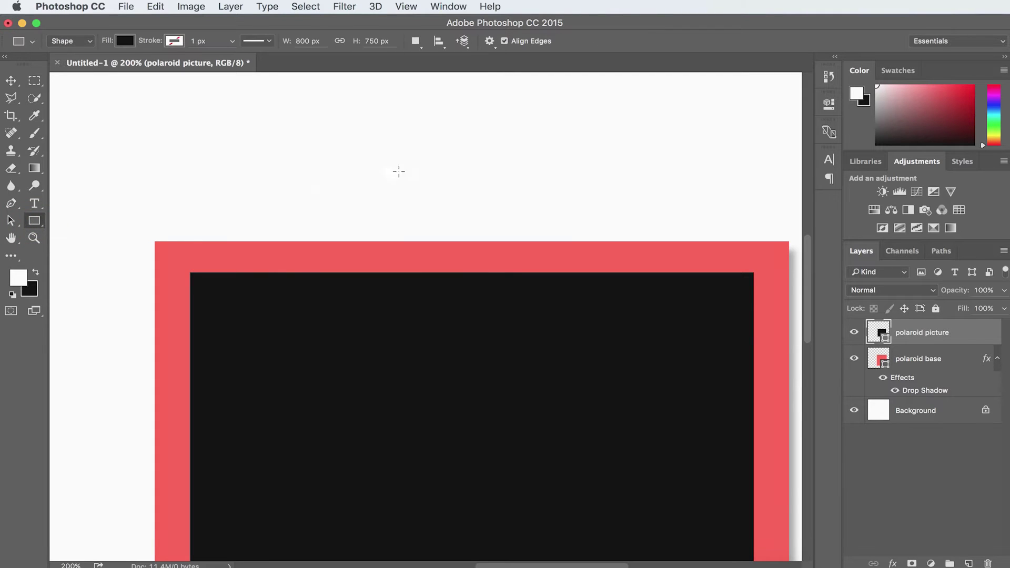
pyautogui.click(430, 162)
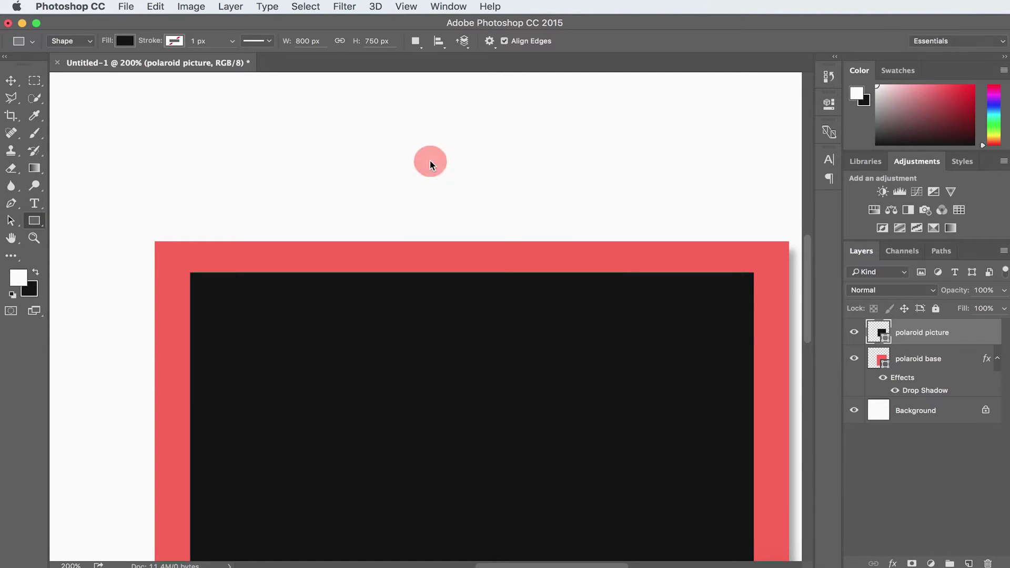
pyautogui.moveTo(493, 227); pyautogui.dragTo(461, 141)
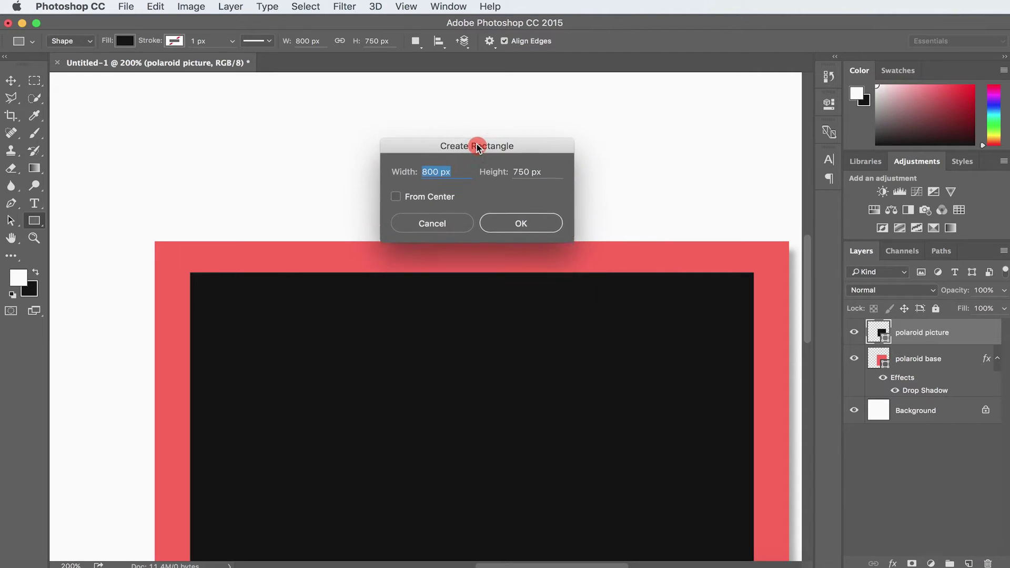
pyautogui.write('235')
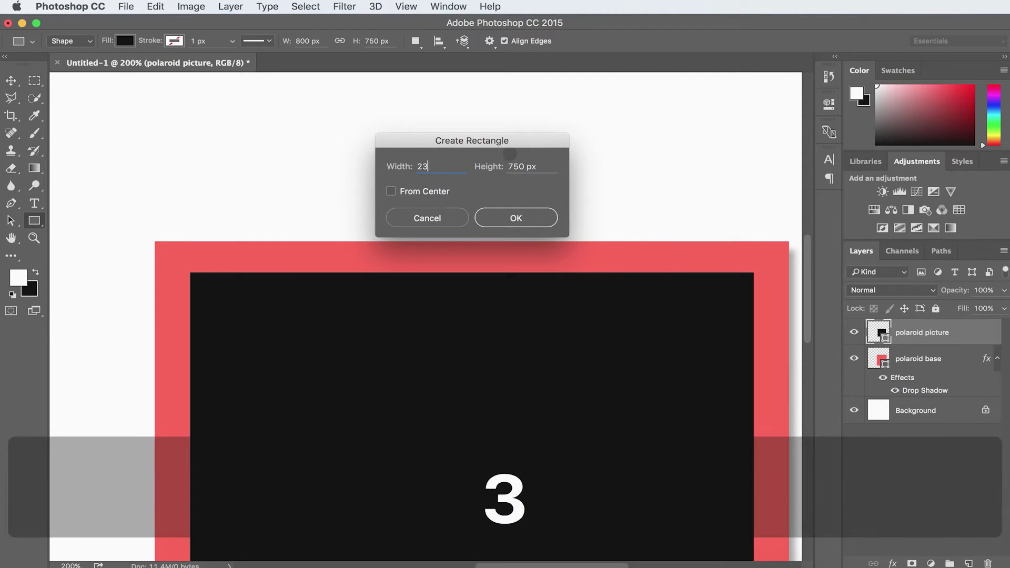
pyautogui.click(530, 162)
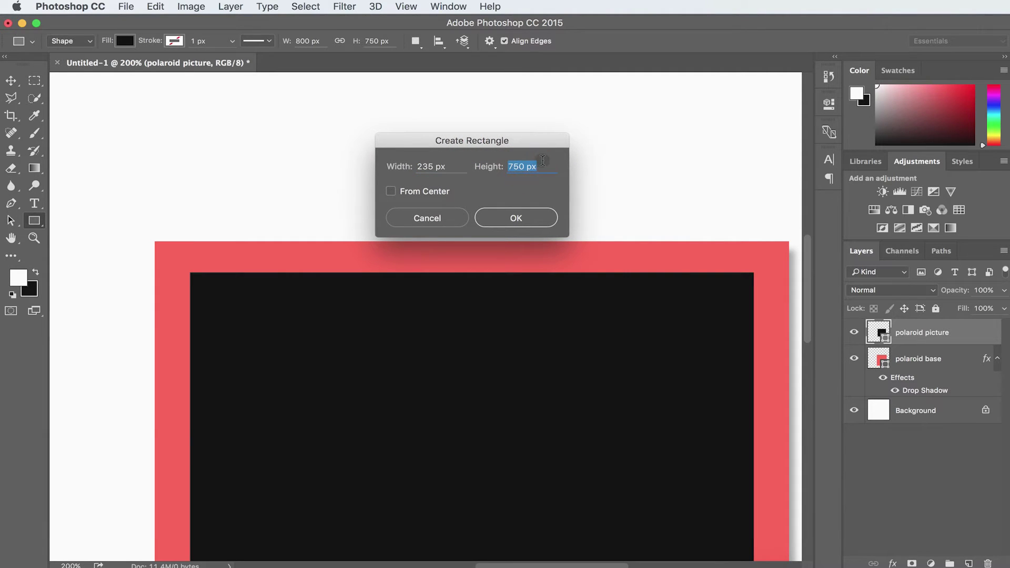
pyautogui.write('90')
pyautogui.click(538, 223)
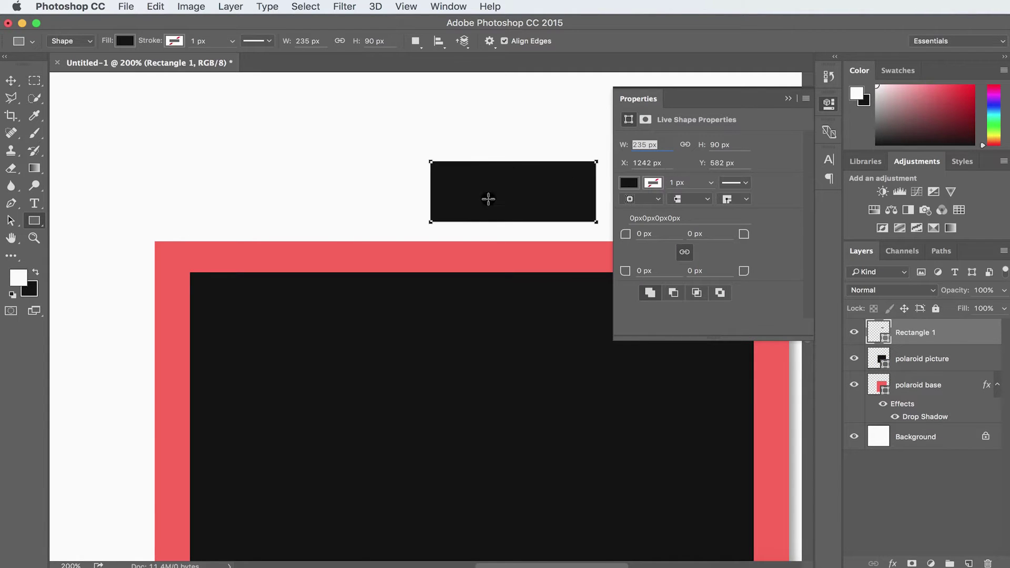
# Change Rectangle 1's fill to the custom colour R 196, G 55, B 100.
pyautogui.click(630, 183)
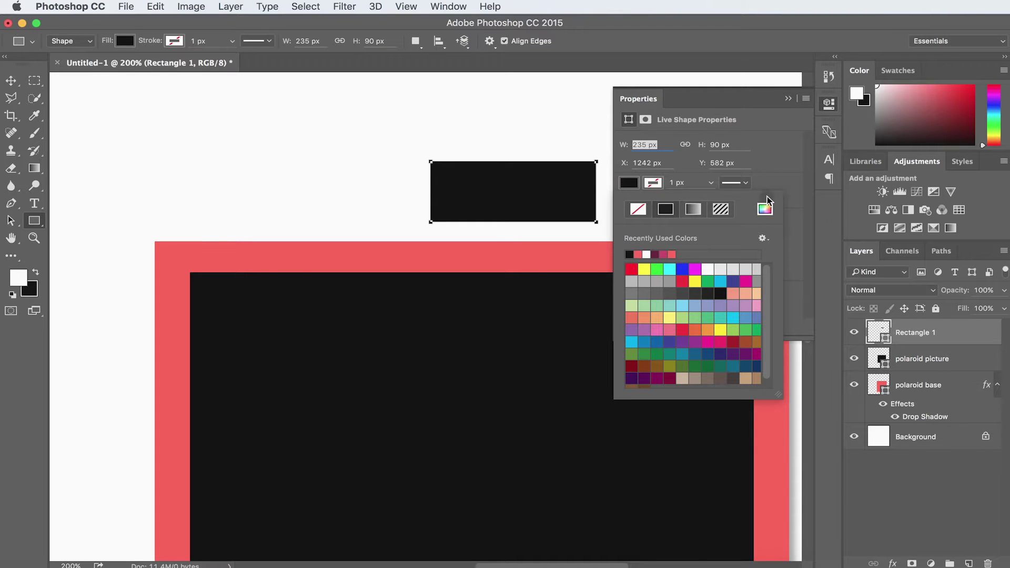
pyautogui.click(766, 210)
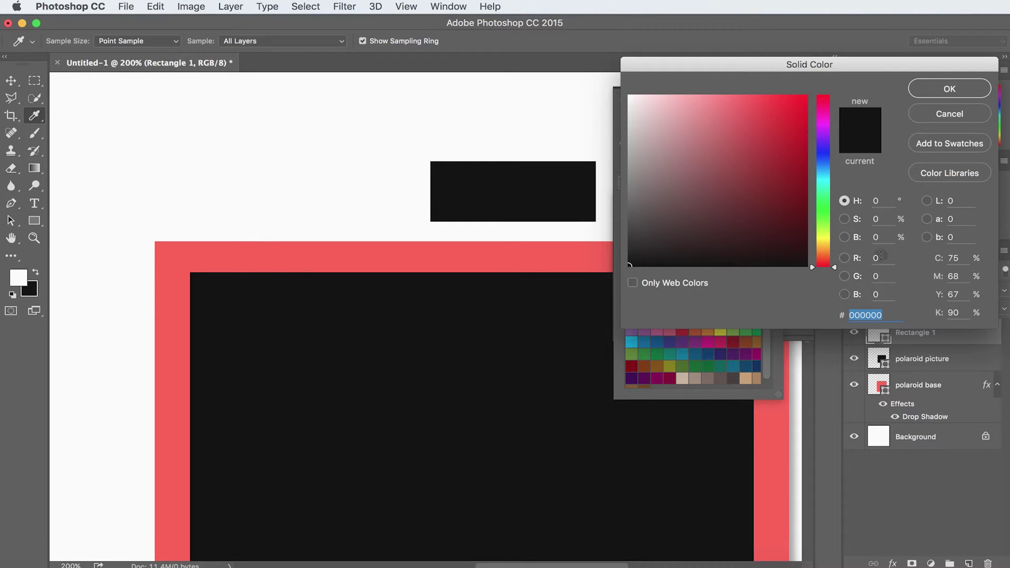
pyautogui.click(880, 258)
pyautogui.write('196')
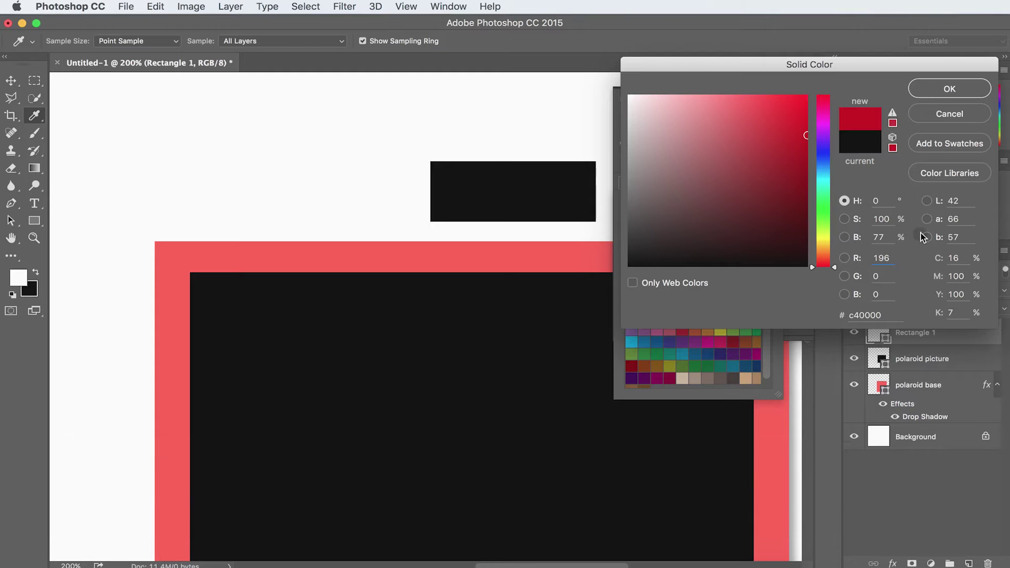
pyautogui.press('Tab')
pyautogui.write('55')
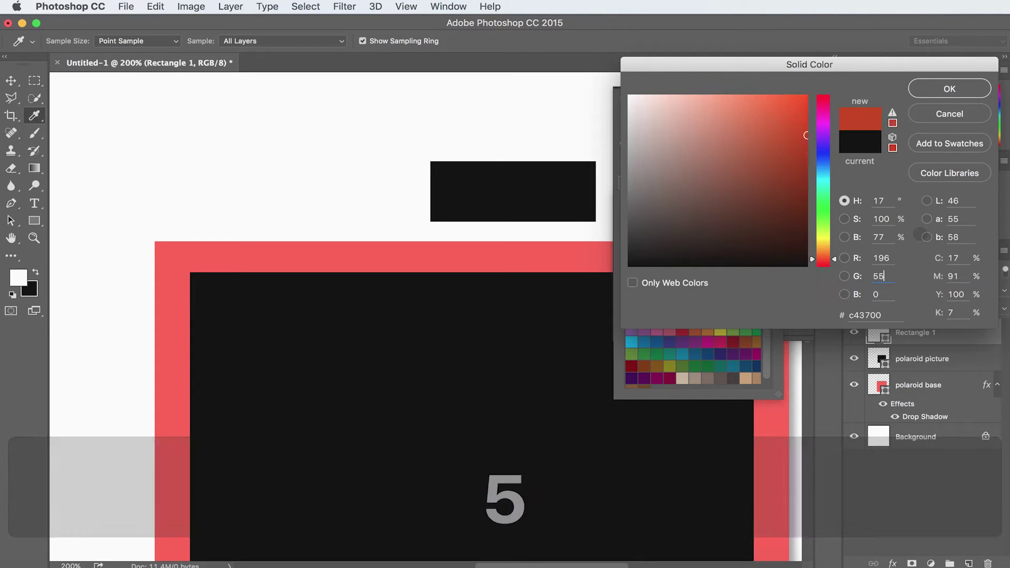
pyautogui.press('Tab')
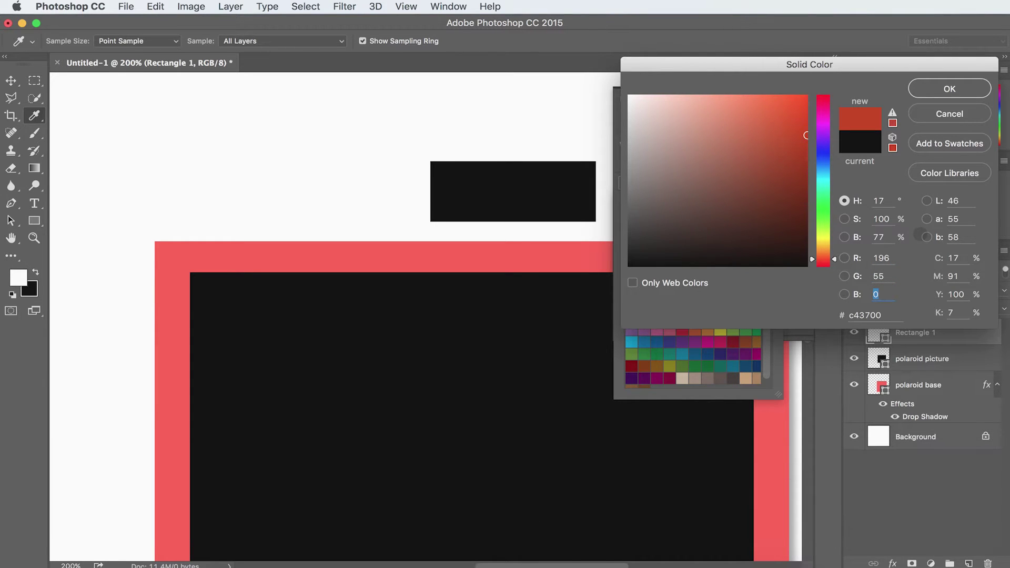
pyautogui.write('100')
pyautogui.click(947, 87)
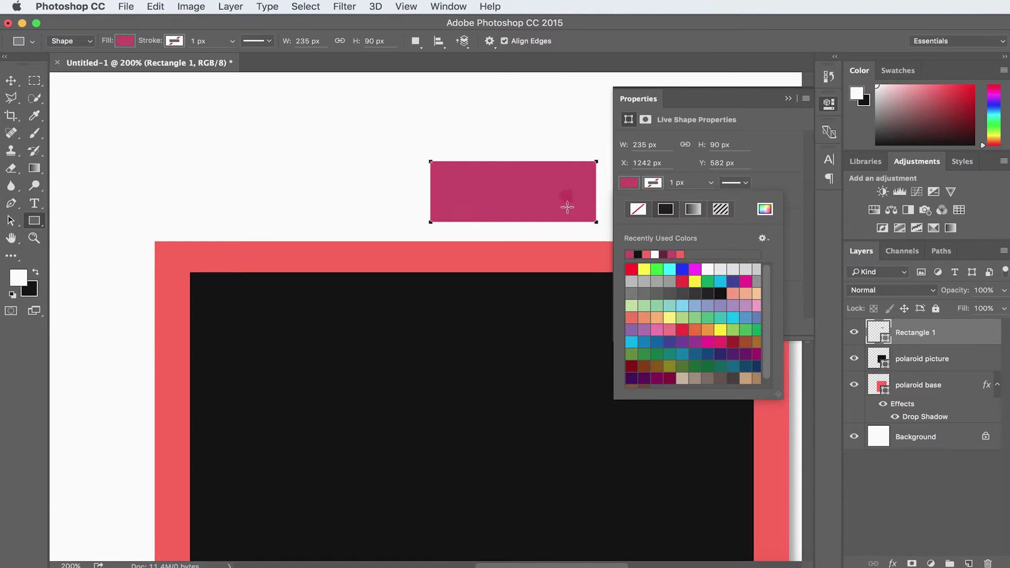
pyautogui.click(790, 100)
pyautogui.click(791, 100)
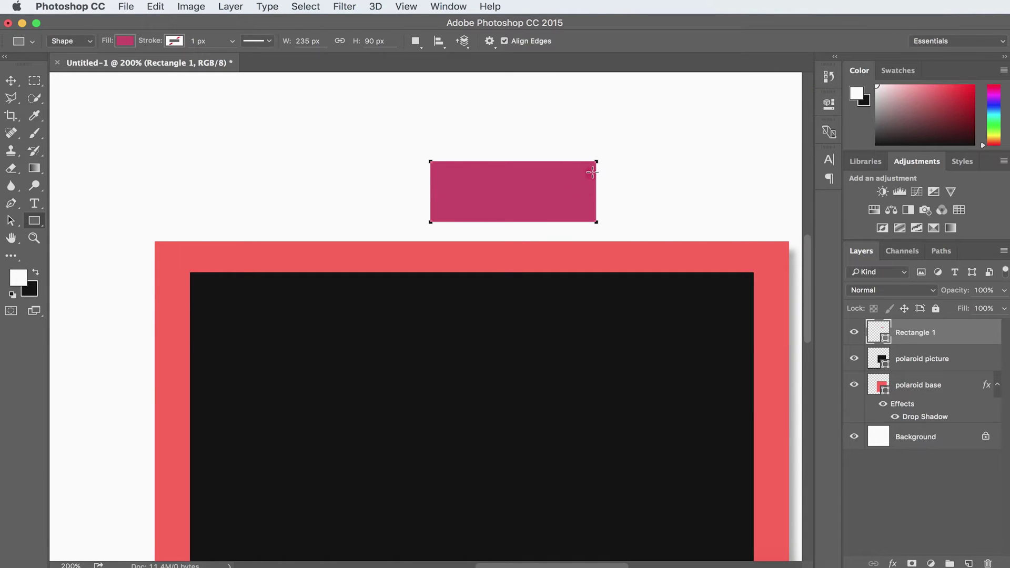
# Move the pink rectangle down onto the frame's top edge and nudge it slightly left.
pyautogui.press('v')
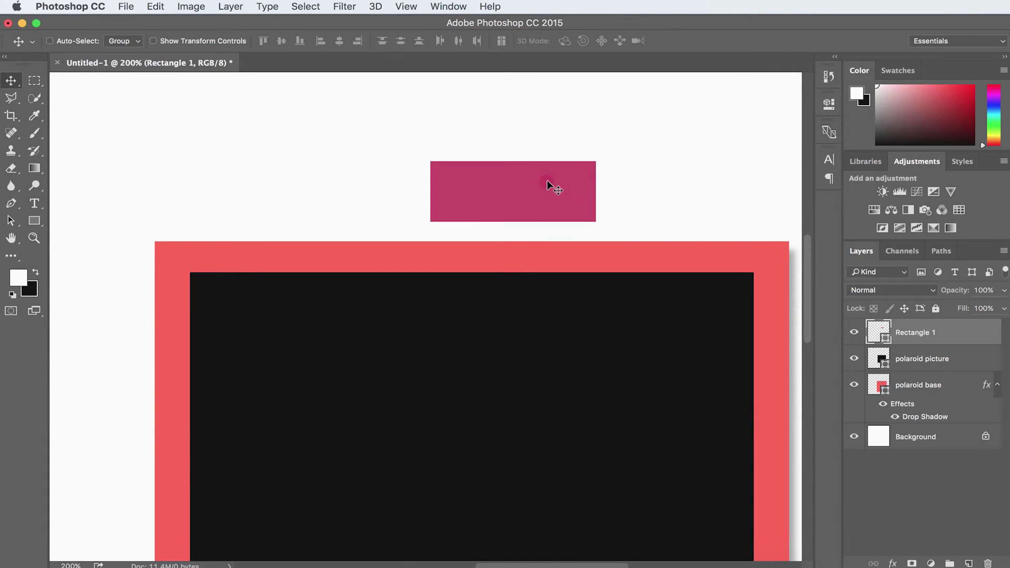
pyautogui.moveTo(547, 179); pyautogui.dragTo(522, 222)
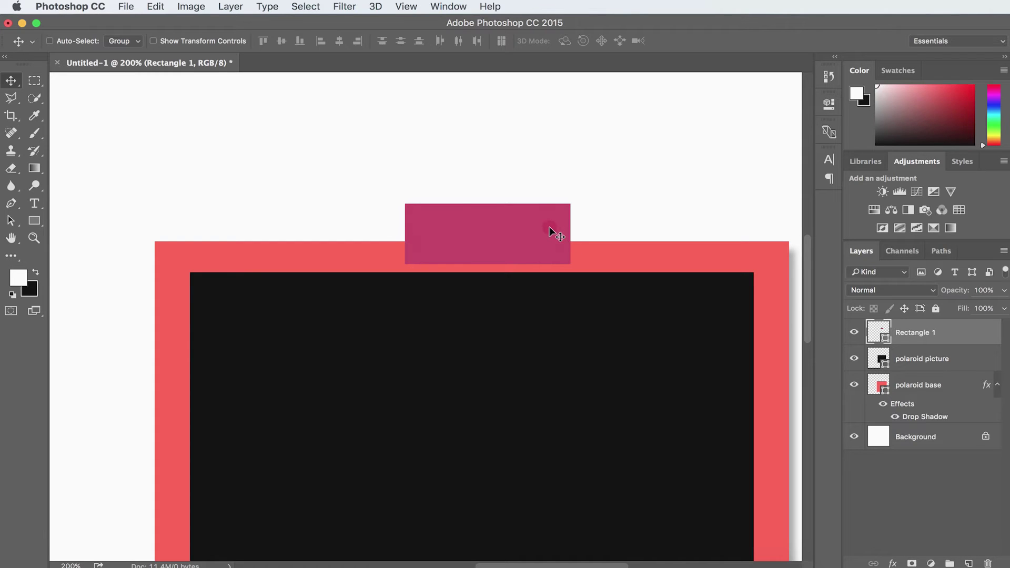
pyautogui.moveTo(549, 227); pyautogui.dragTo(544, 230)
# Rasterize the Rectangle 1 layer and rename it 'washi tape'.
pyautogui.rightClick(980, 337)
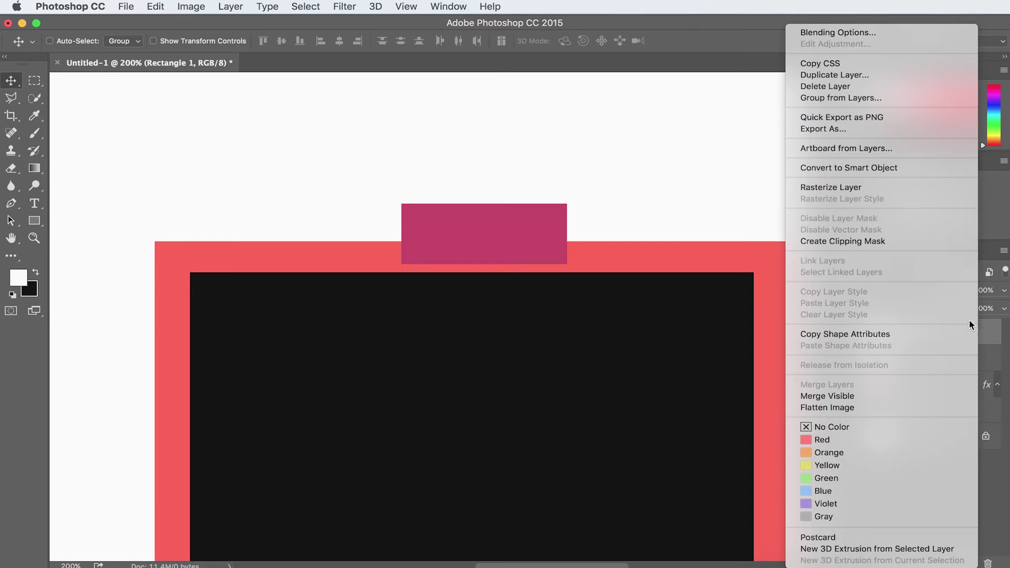
pyautogui.click(851, 187)
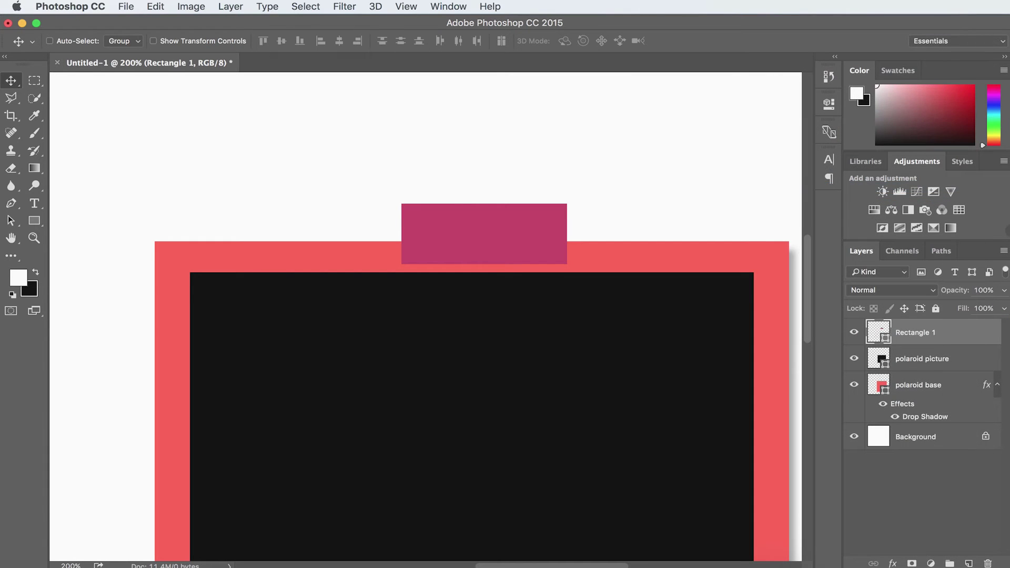
pyautogui.doubleClick(922, 335)
pyautogui.write('wash')
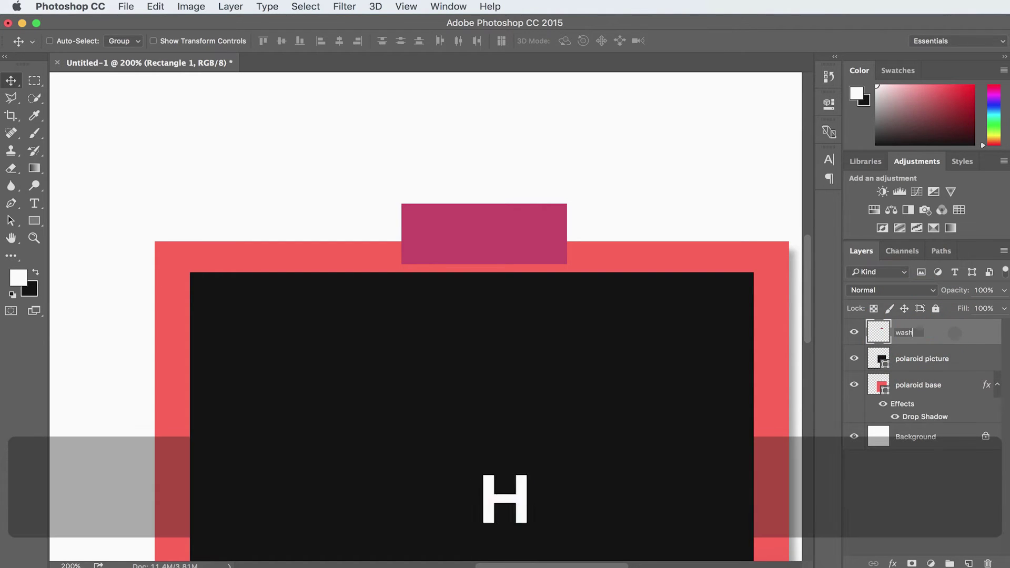
pyautogui.write('i tape')
pyautogui.press('Return')
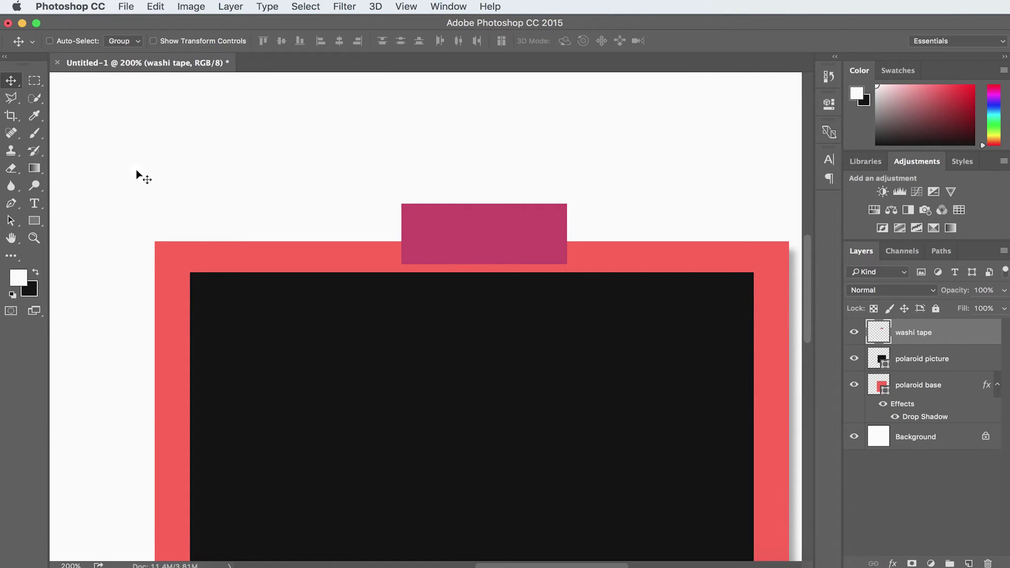
pyautogui.press('e')
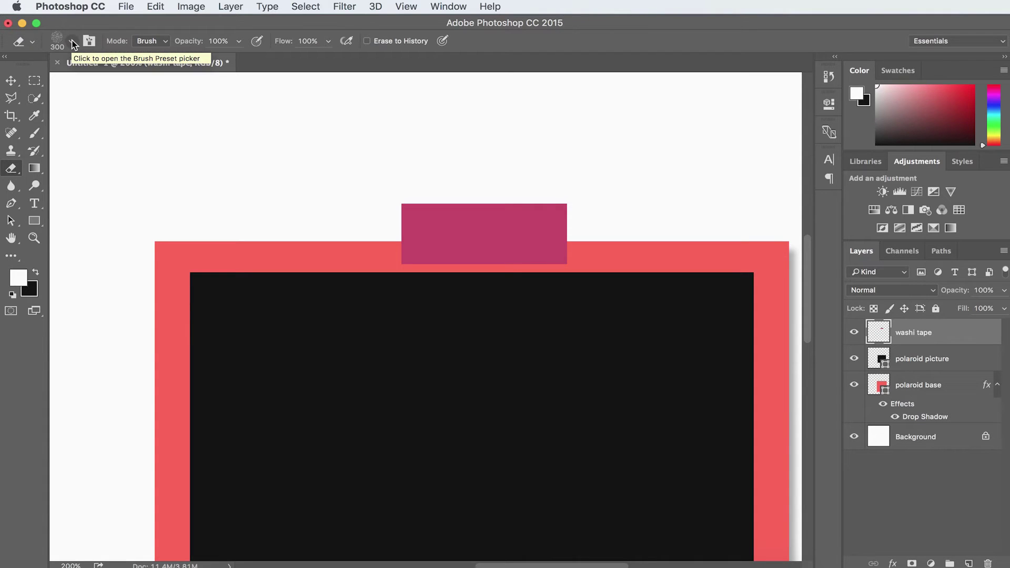
# Pick the textured 100 px brush preset for the Eraser.
pyautogui.click(536, 163)
pyautogui.scroll(3, 127, 226)
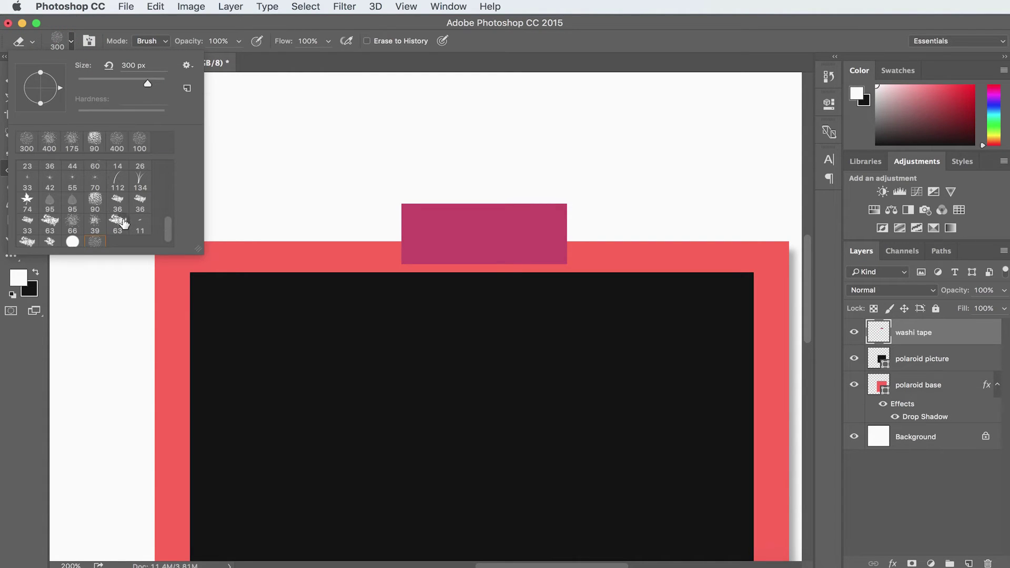
pyautogui.scroll(5, 126, 226)
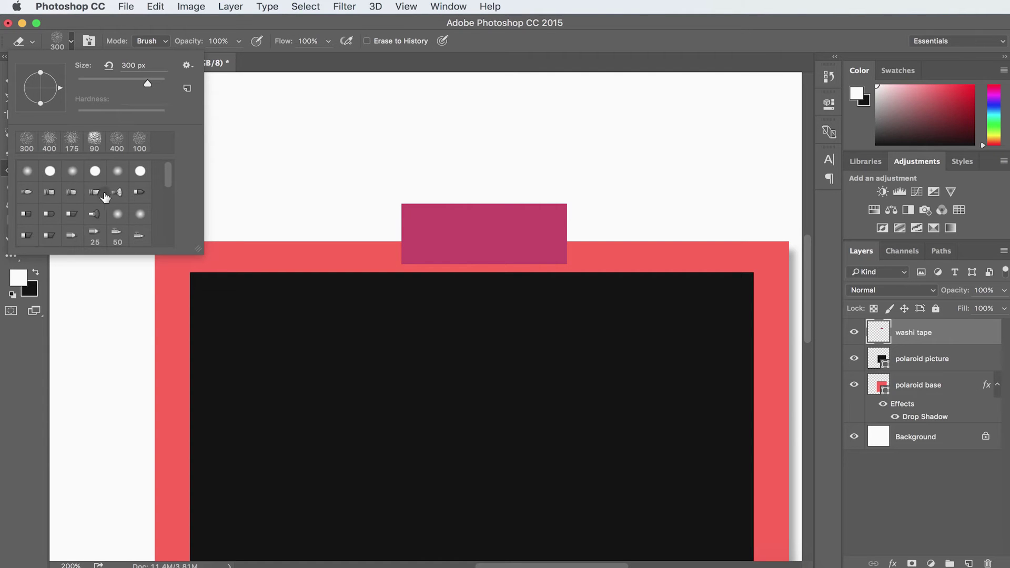
pyautogui.scroll(-4, 110, 198)
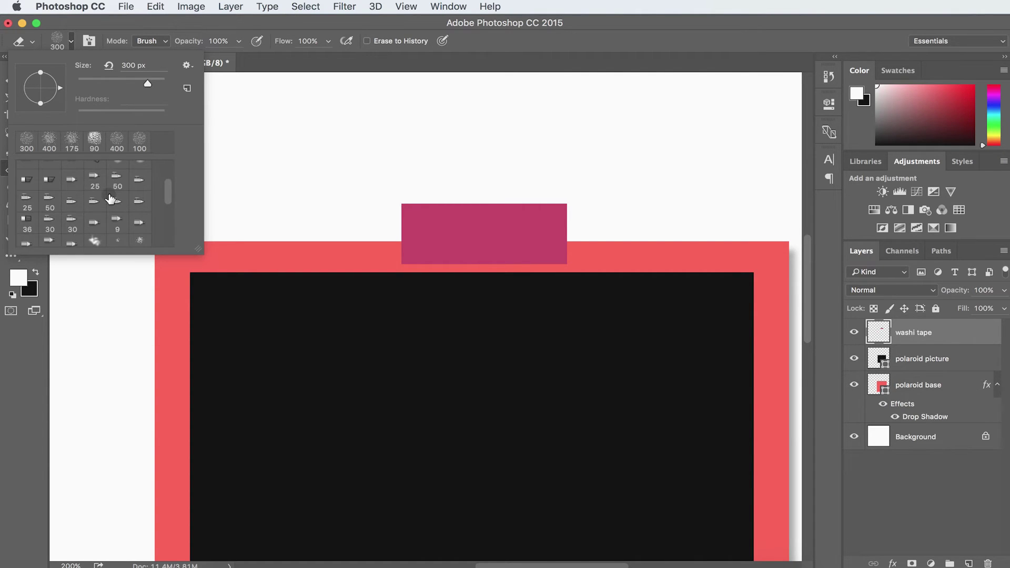
pyautogui.scroll(-4, 109, 198)
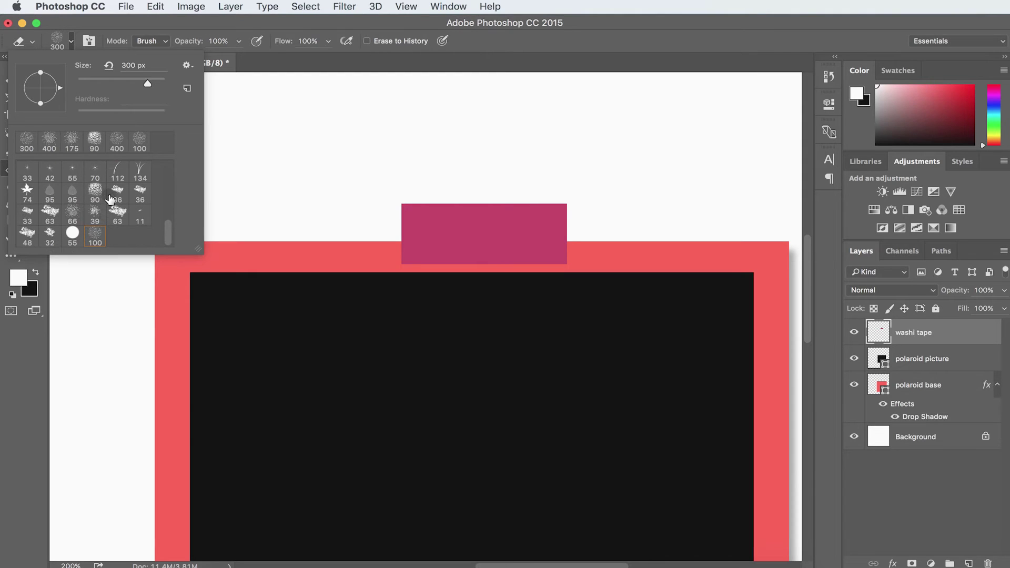
pyautogui.click(100, 233)
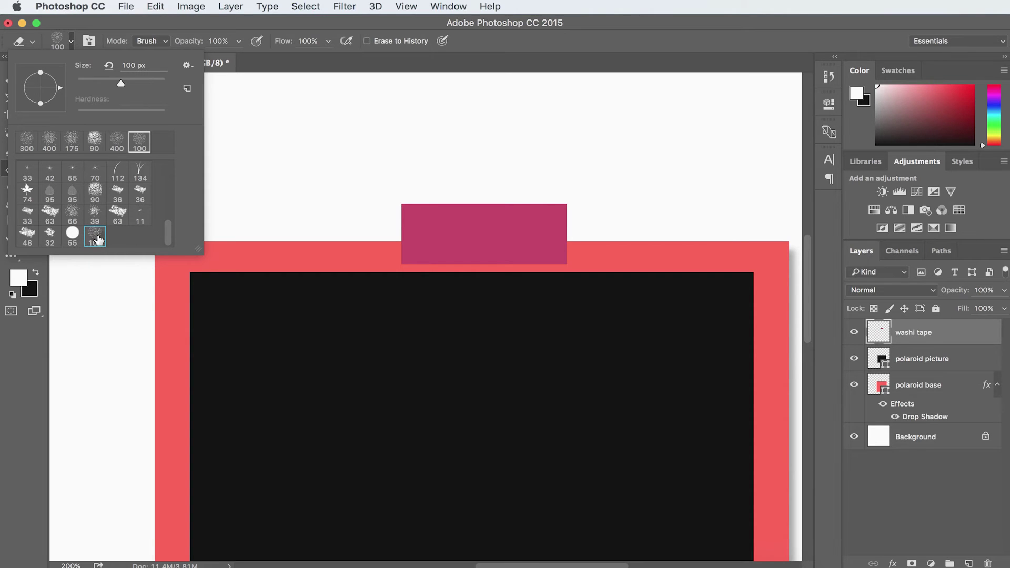
pyautogui.click(100, 23)
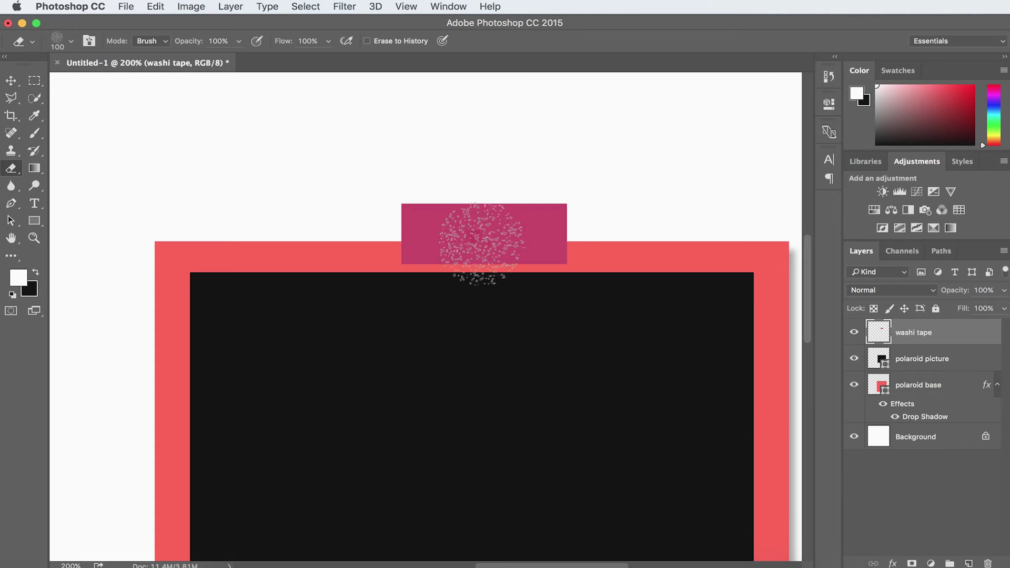
# Erase speckles across the washi tape with a 400 px eraser after undoing a 600 px try.
pyautogui.press(']')
pyautogui.press(']')
pyautogui.press(']')
pyautogui.press(']')
pyautogui.press(']')
pyautogui.press(']')
pyautogui.press(']')
pyautogui.press(']')
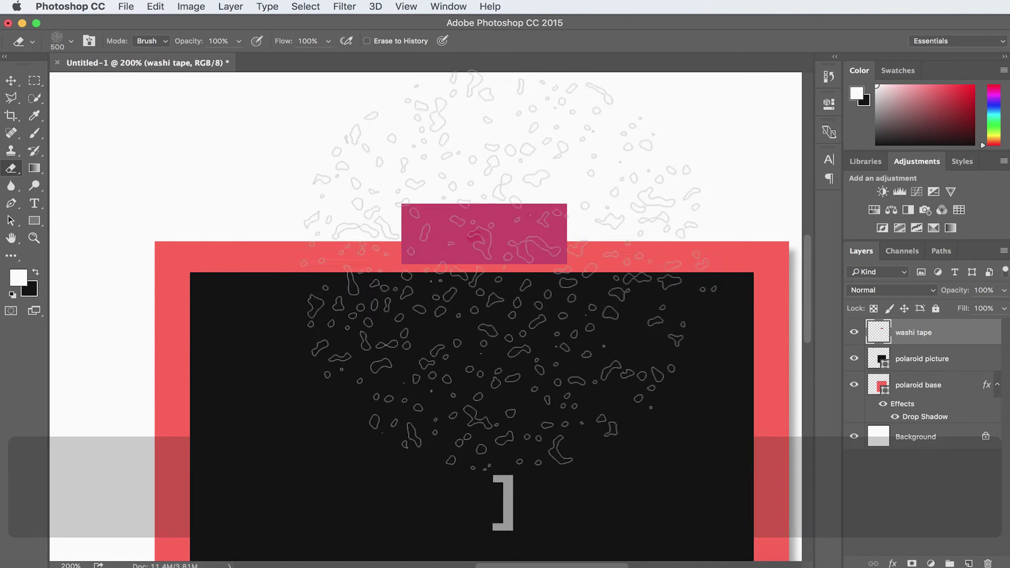
pyautogui.press(']')
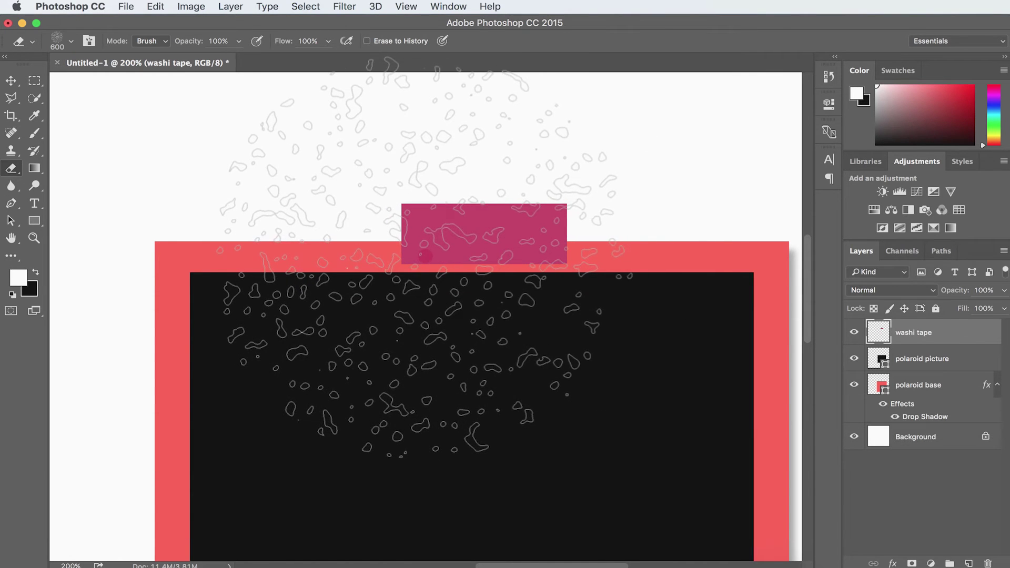
pyautogui.moveTo(426, 256); pyautogui.dragTo(428, 258)
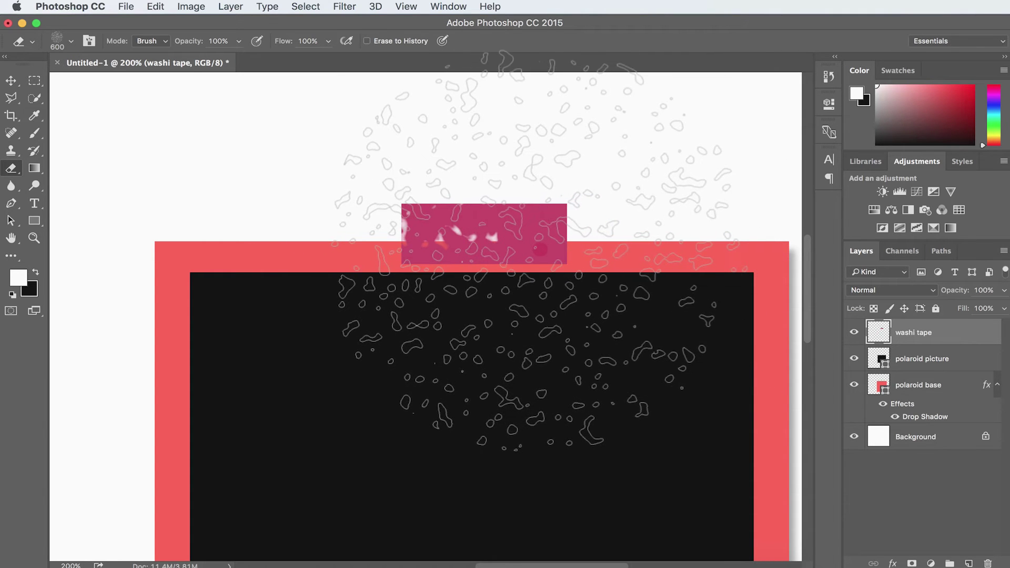
pyautogui.press('super+z')
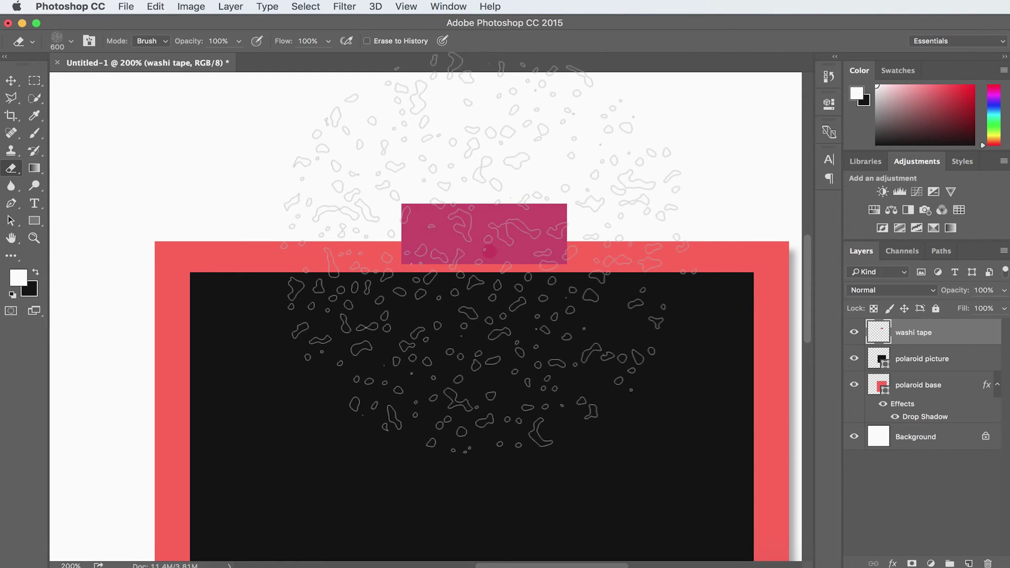
pyautogui.press('[')
pyautogui.press('[')
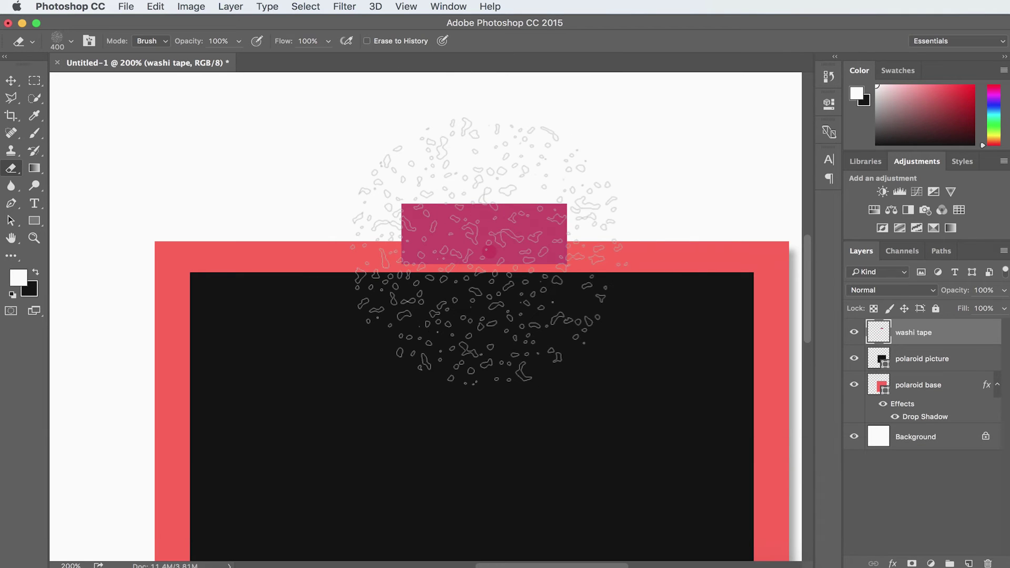
pyautogui.moveTo(462, 214)
pyautogui.mouseDown()
pyautogui.moveTo(534, 256)
pyautogui.moveTo(527, 216)
pyautogui.moveTo(453, 194)
pyautogui.moveTo(413, 256)
pyautogui.moveTo(537, 266)
pyautogui.mouseUp()
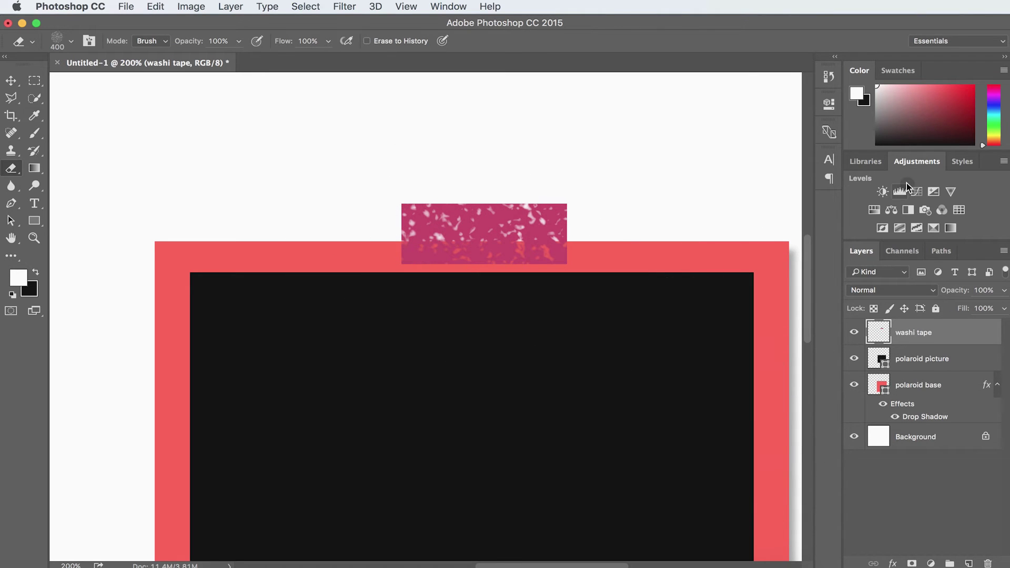
pyautogui.press('v')
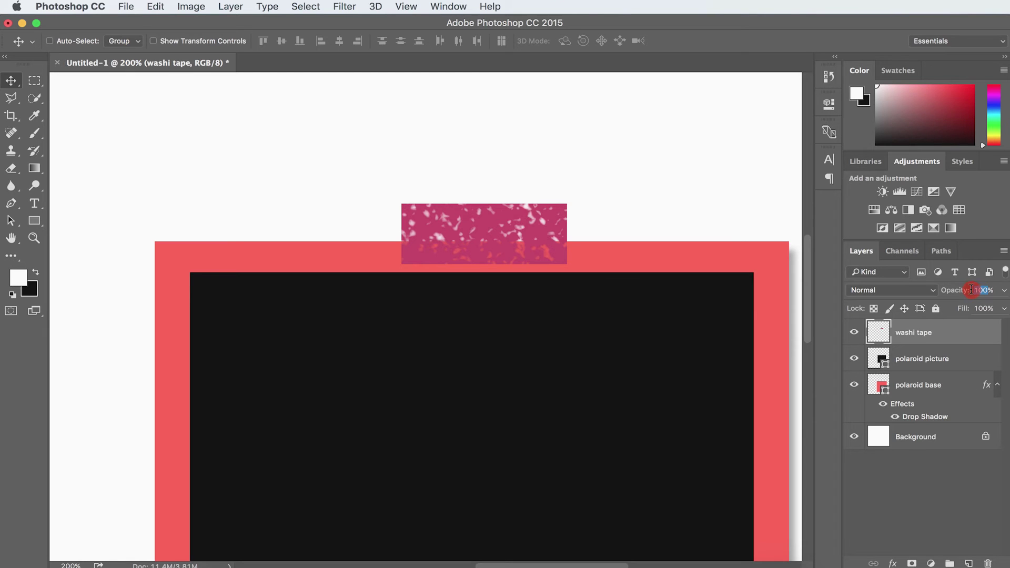
# Set the washi tape layer's opacity to 80%.
pyautogui.write('80')
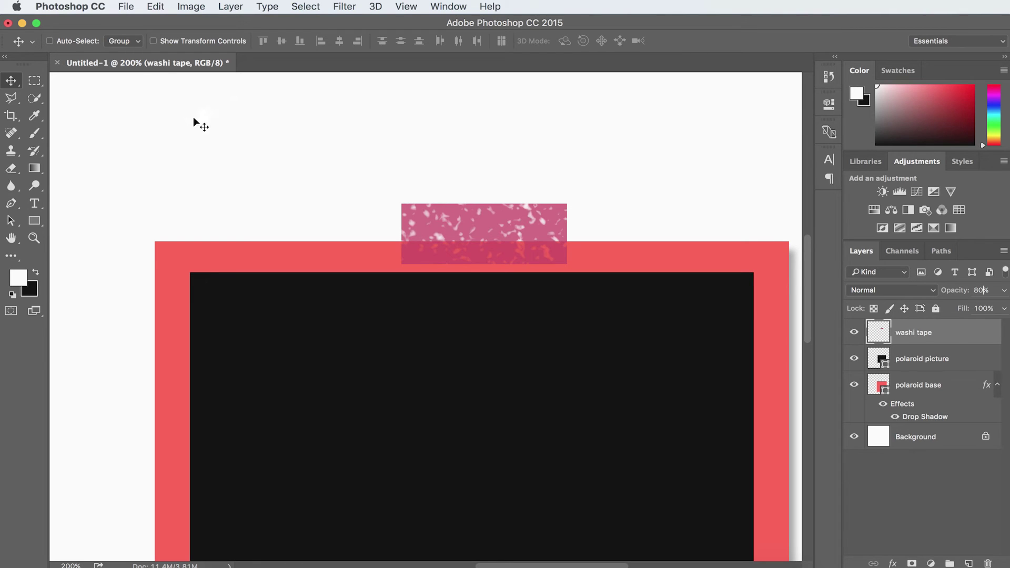
# Tear the tape's right end by deleting a zig-zag Polygonal Lasso selection, then deselect.
pyautogui.click(12, 101)
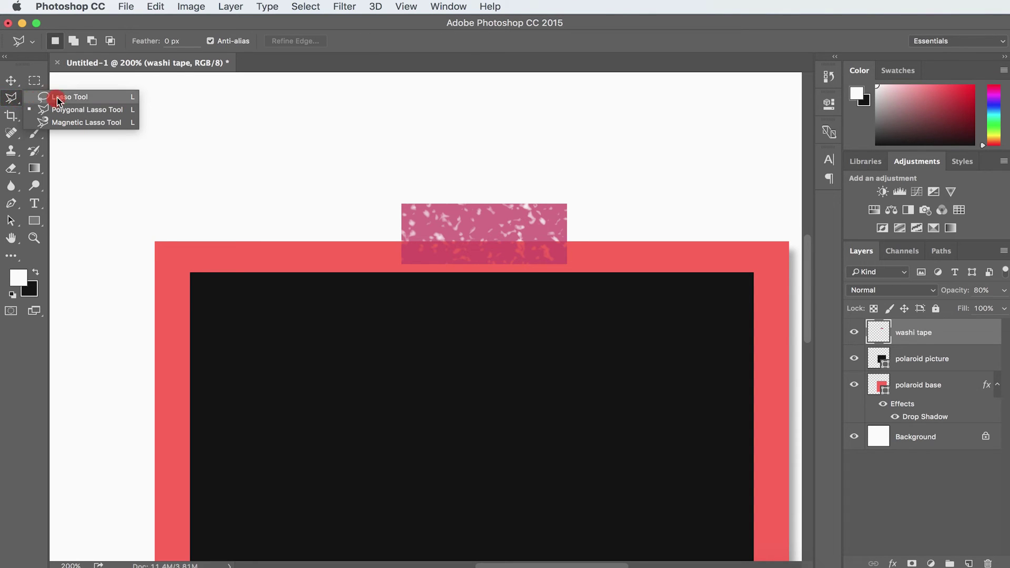
pyautogui.moveTo(10, 104); pyautogui.dragTo(116, 113)
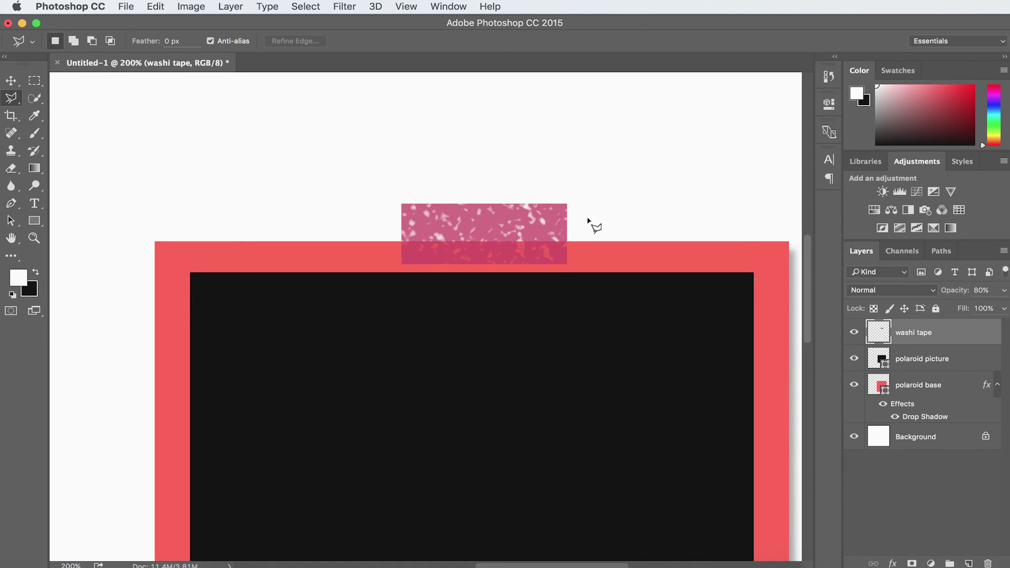
pyautogui.click(581, 190)
pyautogui.click(567, 263)
pyautogui.click(576, 274)
pyautogui.click(581, 191)
pyautogui.press('BackSpace')
pyautogui.press('super+d')
# Delete a zig-zag Polygonal Lasso selection down the tape's left end, then deselect.
pyautogui.click(400, 209)
pyautogui.click(403, 205)
pyautogui.click(405, 217)
pyautogui.click(407, 232)
pyautogui.click(406, 240)
pyautogui.click(404, 249)
pyautogui.click(404, 257)
pyautogui.click(398, 268)
pyautogui.click(384, 188)
pyautogui.press('BackSpace')
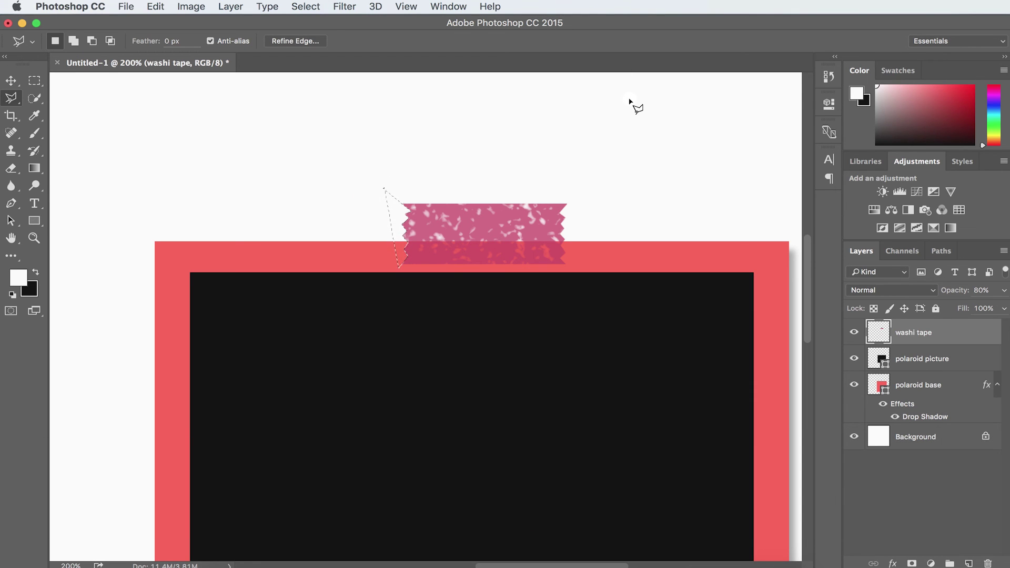
pyautogui.press('super+d')
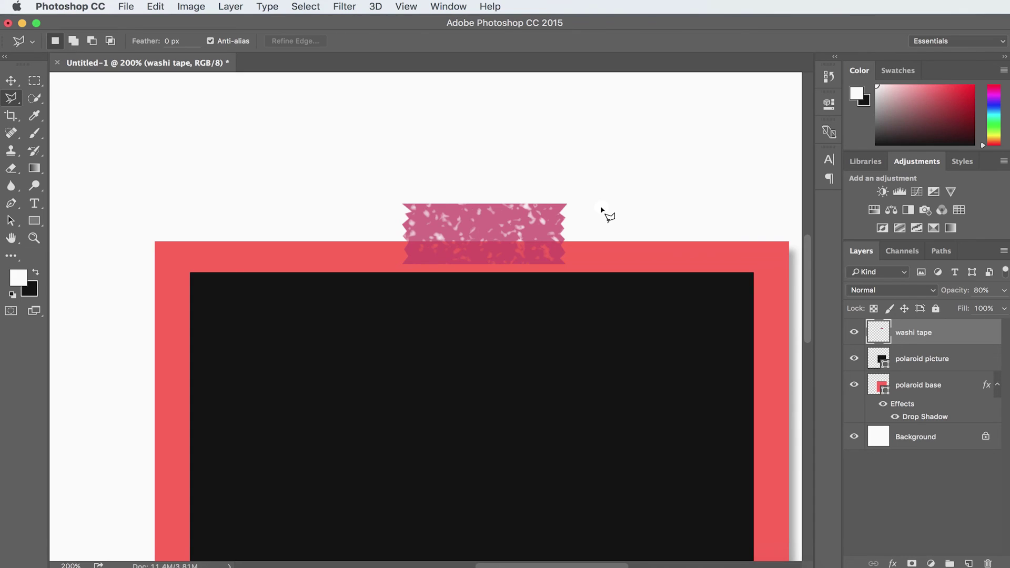
# Enter Free Transform on the washi tape layer with Cmd+T.
pyautogui.press('super+t')
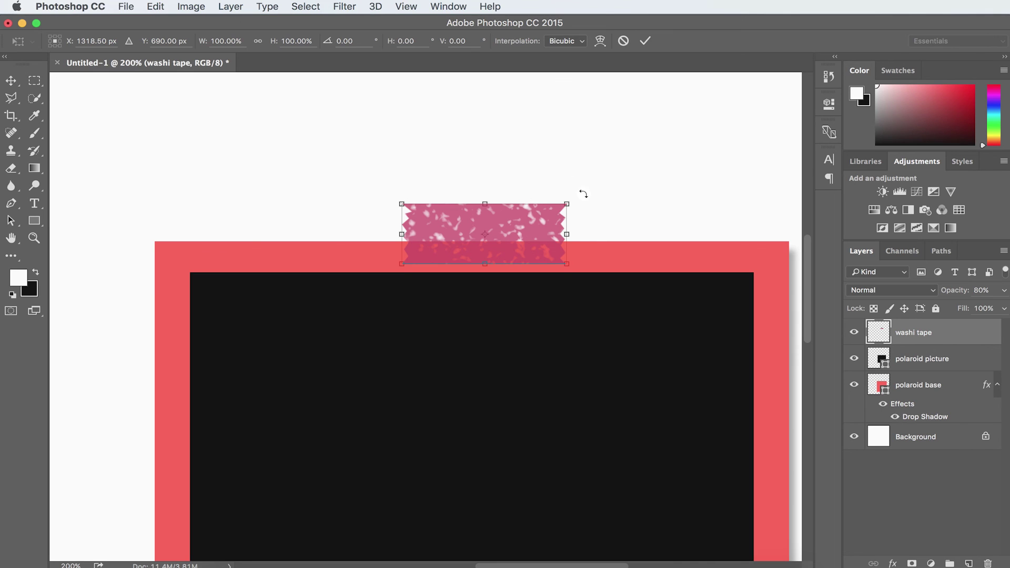
# Rotate the washi tape about -3.84° so it angles across the frame's top edge, and commit.
pyautogui.moveTo(584, 193); pyautogui.dragTo(582, 186)
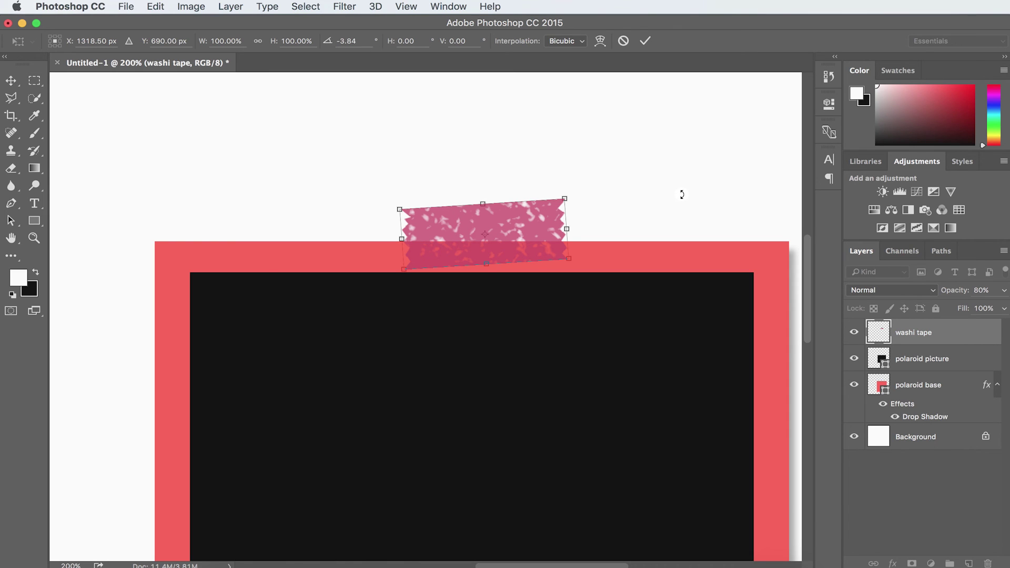
pyautogui.press('Return')
pyautogui.press('l')
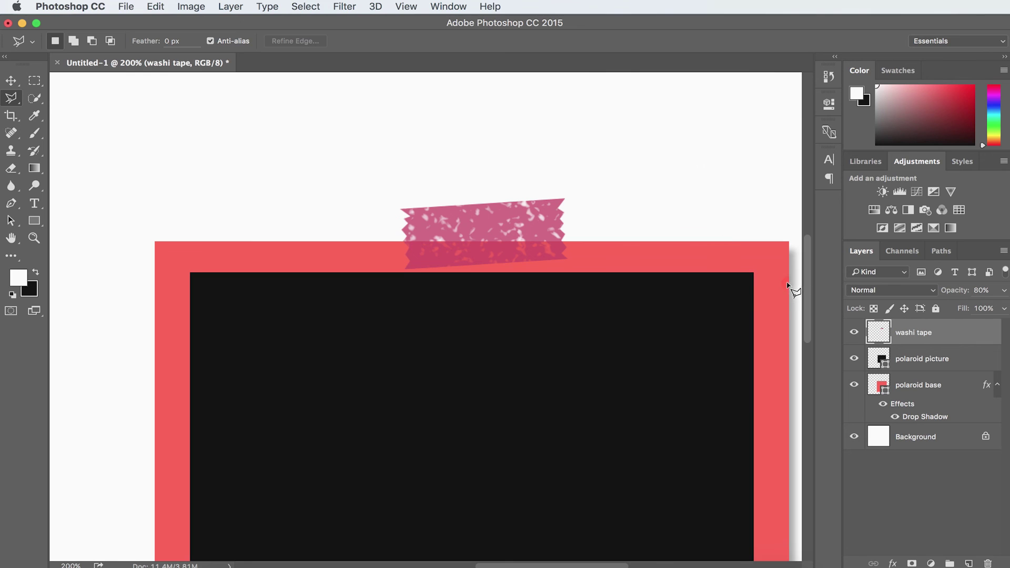
pyautogui.click(519, 340)
pyautogui.press('super+minus')
pyautogui.press('super+minus')
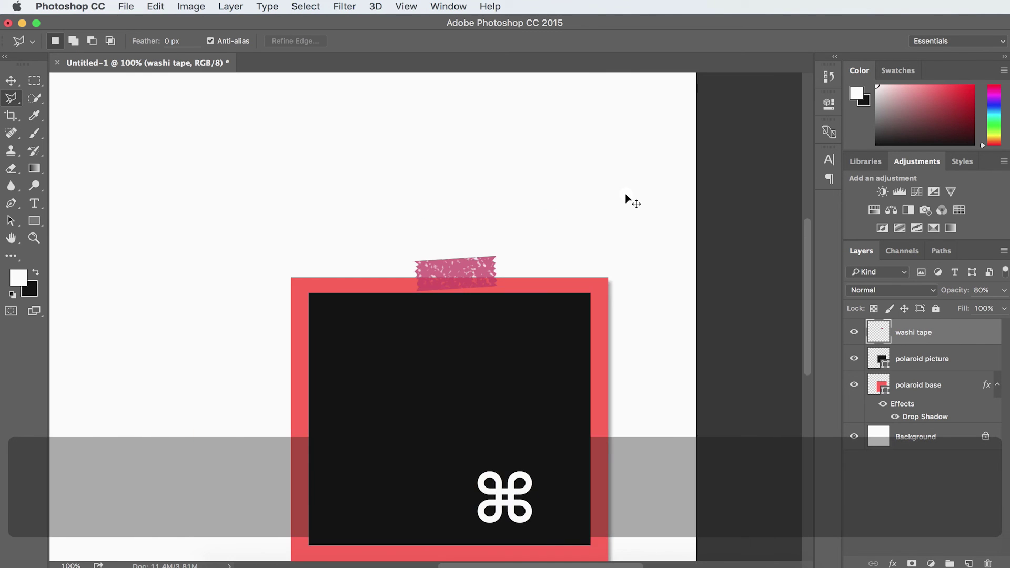